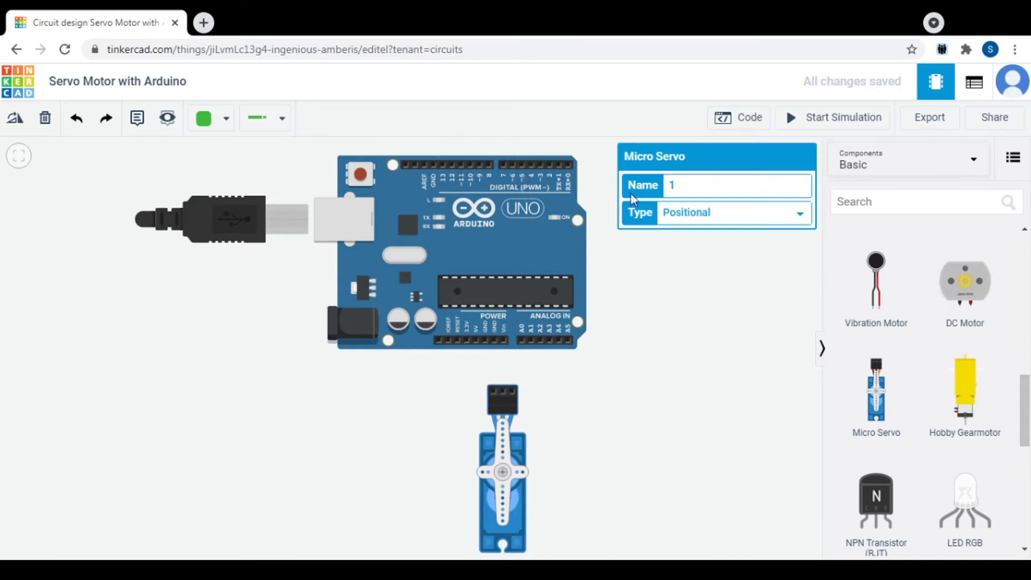
- Wire the servo's ground pin to the Arduino's power-side GND in green and its power pin to 5V in red
{"action": "left_click", "coordinate": [493, 396]}
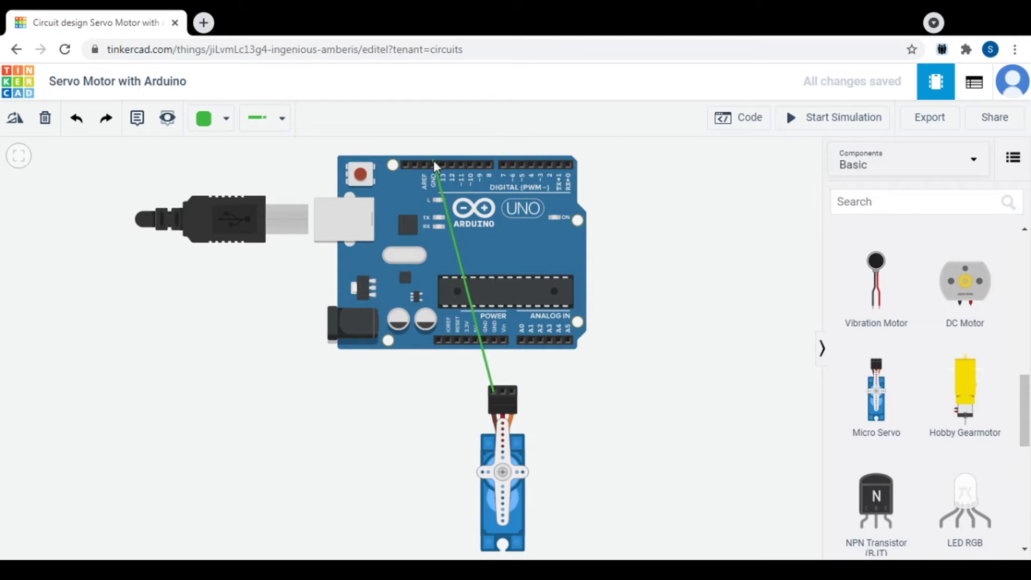
{"action": "left_click", "coordinate": [486, 341]}
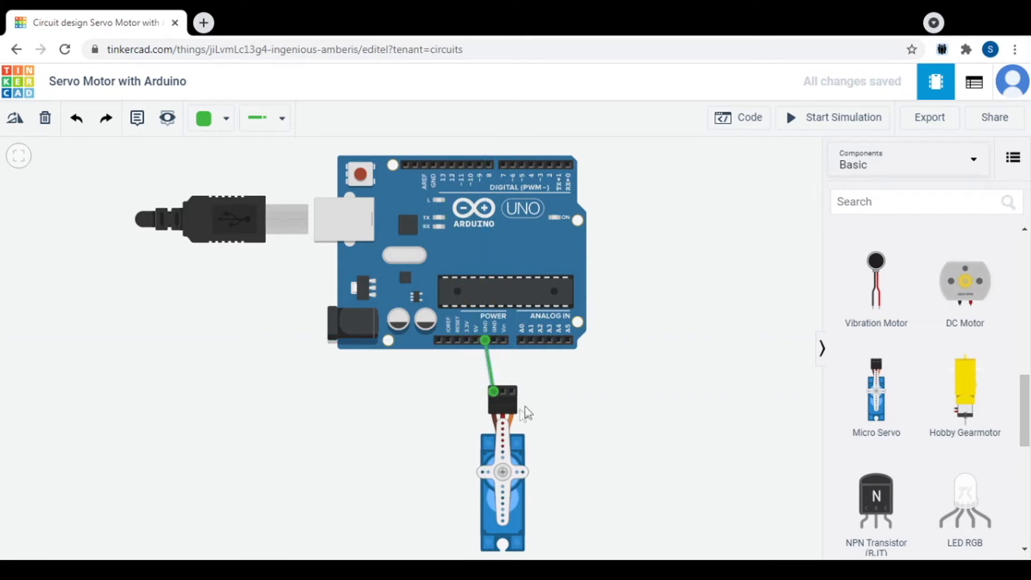
{"action": "left_click", "coordinate": [503, 393]}
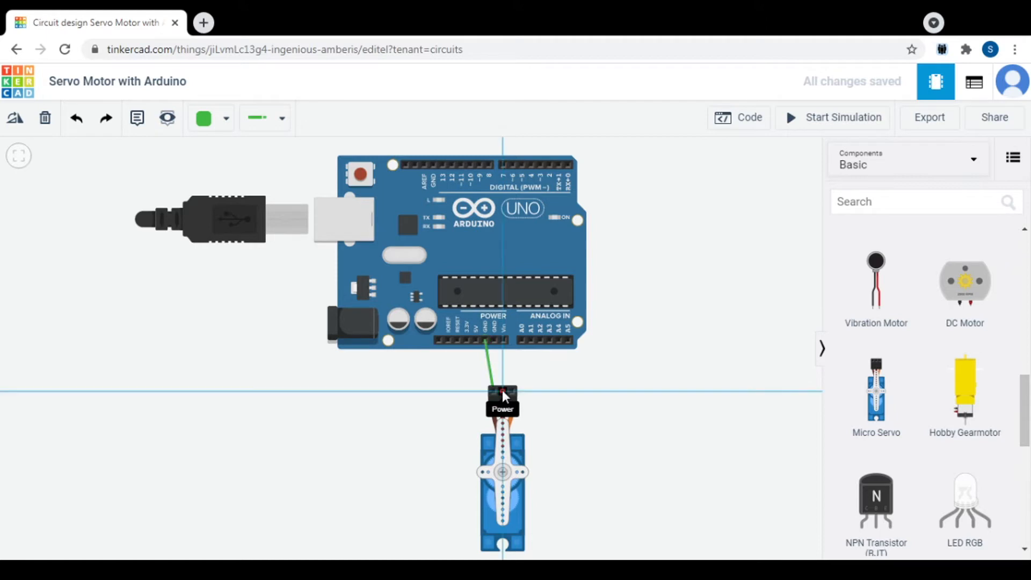
{"action": "left_click", "coordinate": [476, 342]}
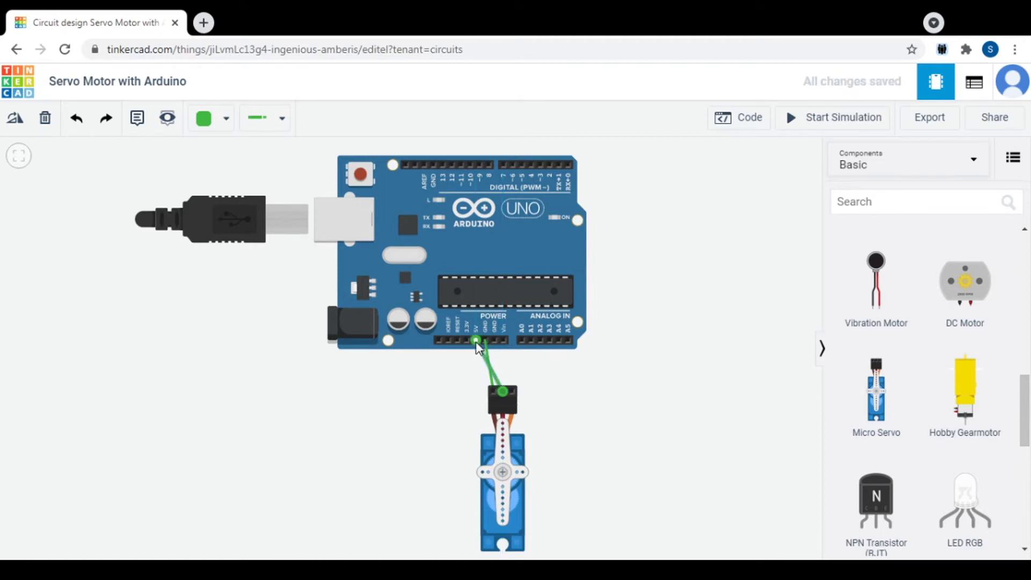
{"action": "left_click", "coordinate": [225, 119]}
{"action": "left_click", "coordinate": [231, 189]}
- Connect the servo's signal pin to Arduino digital pin 2 and colour that wire orange
{"action": "left_click", "coordinate": [513, 392]}
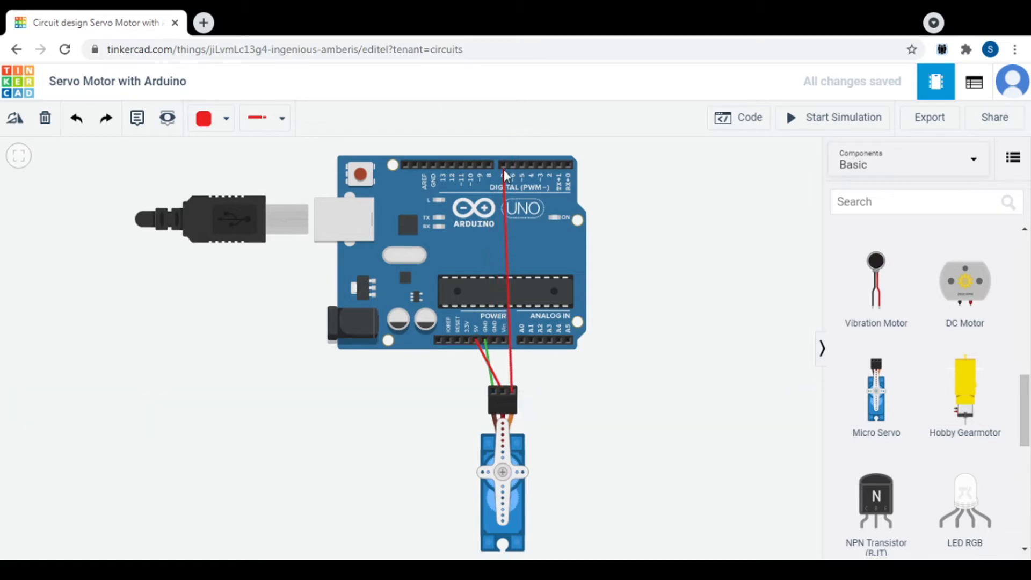
{"action": "left_click", "coordinate": [549, 163]}
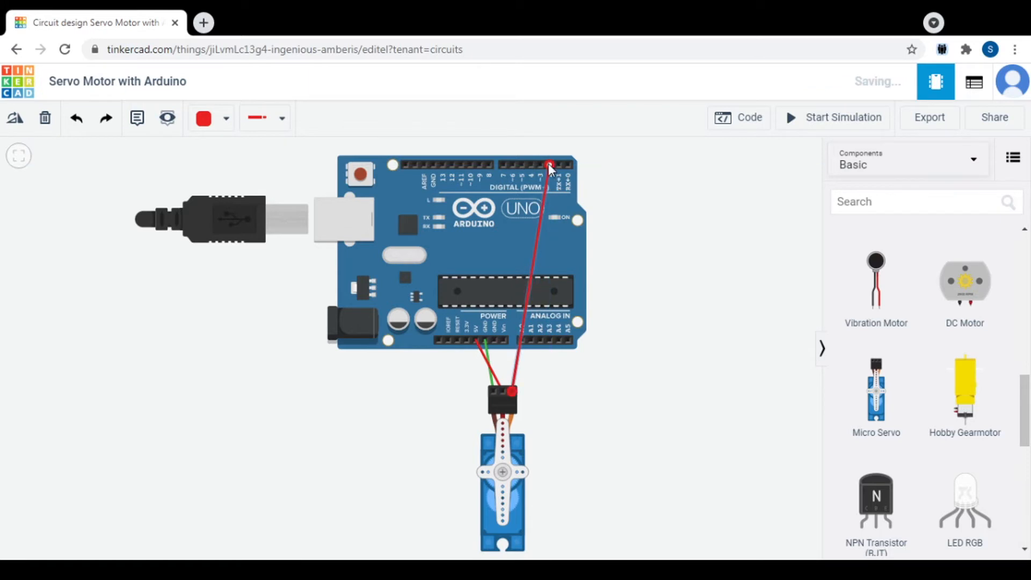
{"action": "left_click", "coordinate": [205, 119]}
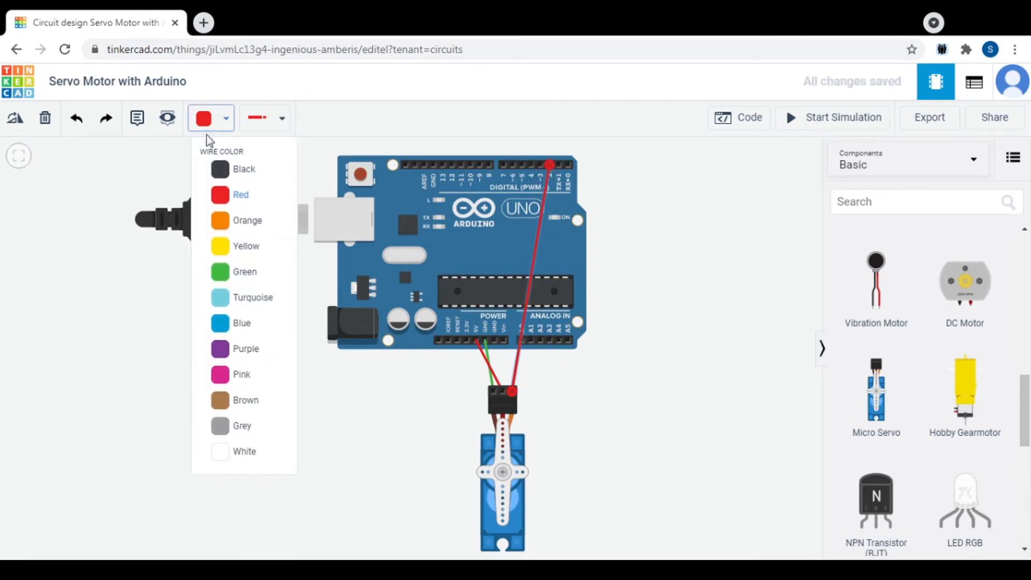
{"action": "left_click", "coordinate": [227, 234]}
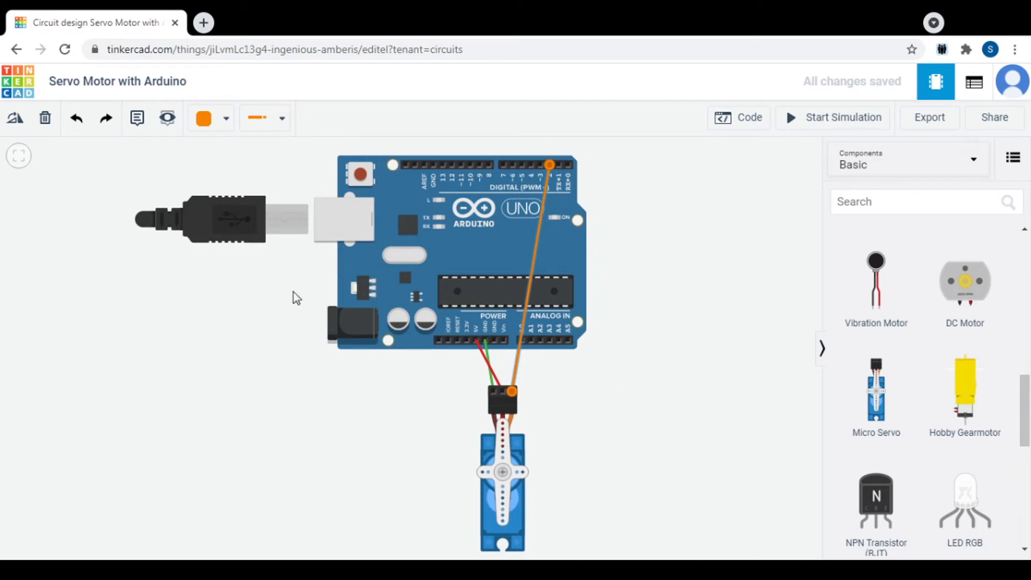
{"action": "left_click", "coordinate": [653, 233]}
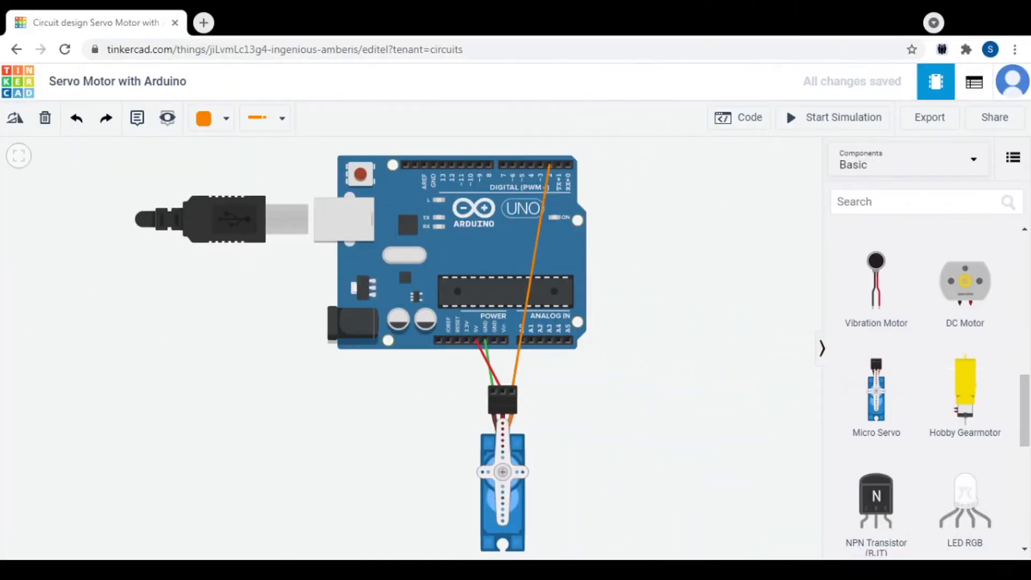
- Start the block program by rotating the servo on pin 2 to 0 degrees, followed by a 2-second wait
{"action": "left_click", "coordinate": [728, 120]}
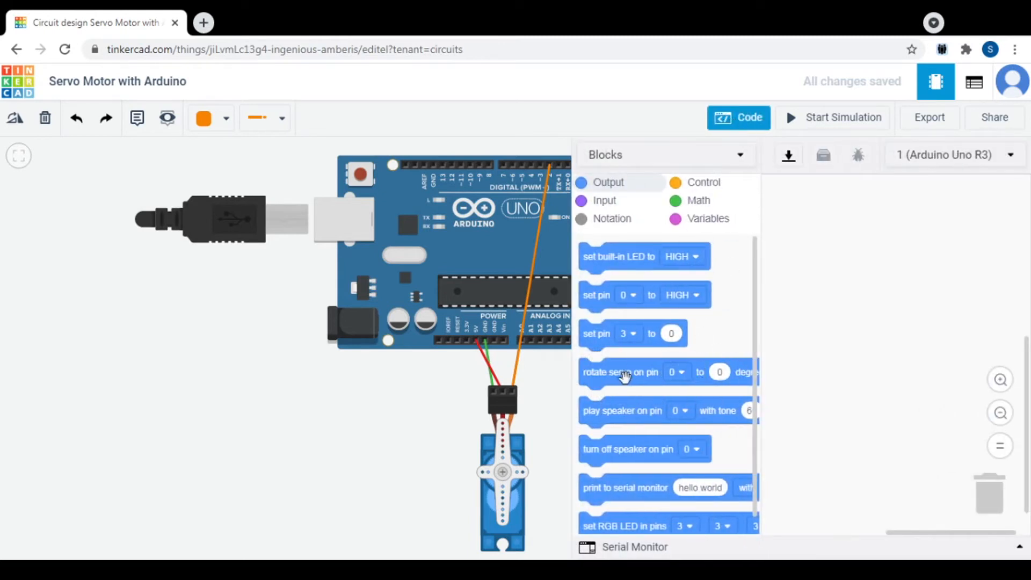
{"action": "left_click_drag", "start_coordinate": [623, 377], "coordinate": [839, 260]}
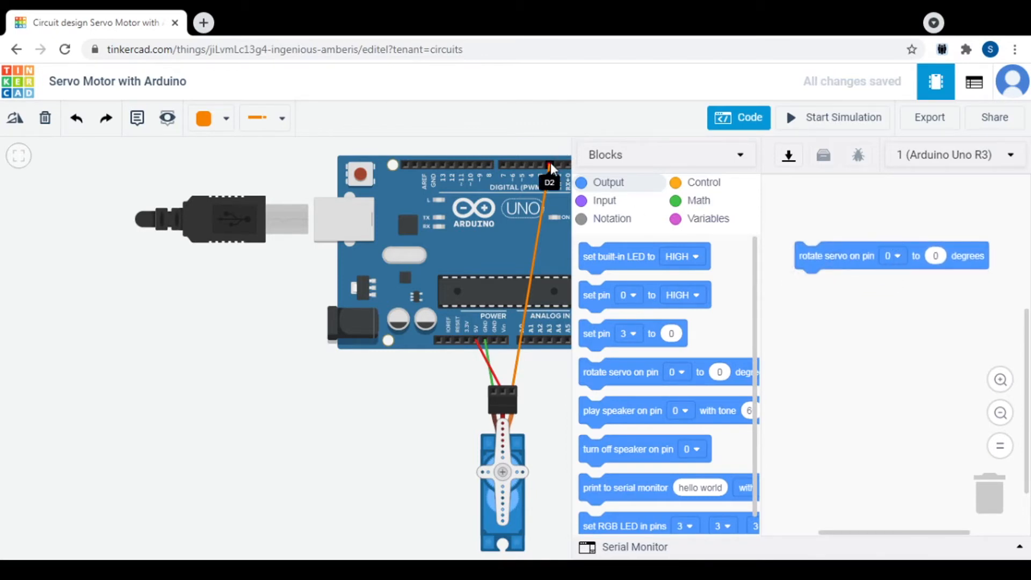
{"action": "left_click", "coordinate": [890, 258]}
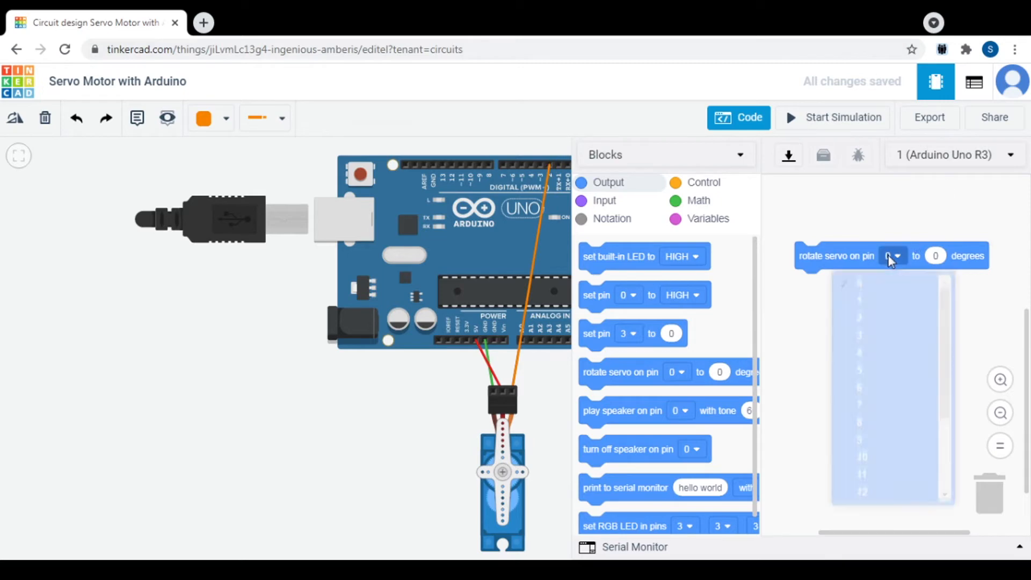
{"action": "left_click", "coordinate": [852, 332]}
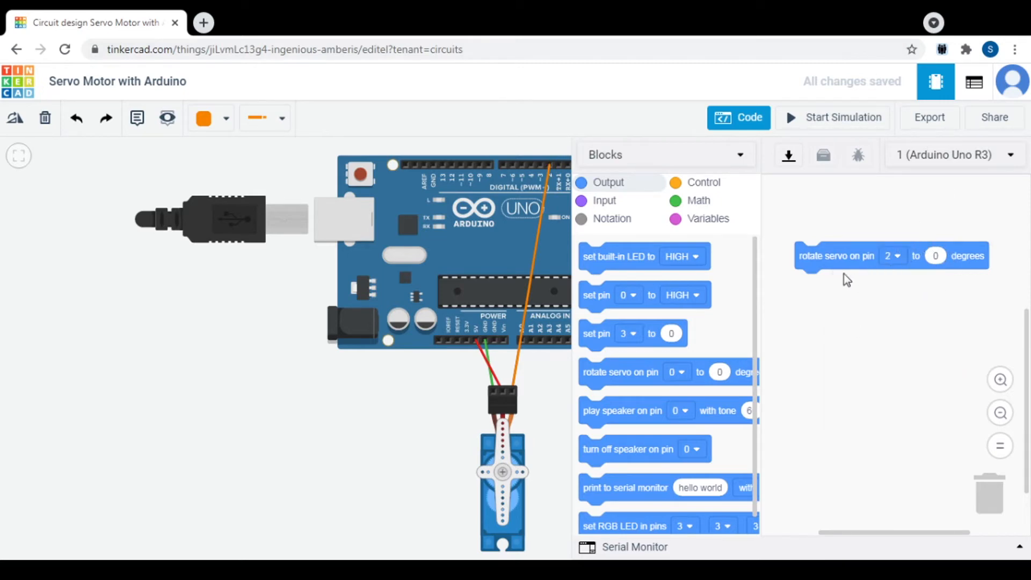
{"action": "left_click", "coordinate": [698, 183]}
{"action": "left_click_drag", "start_coordinate": [596, 256], "coordinate": [810, 285]}
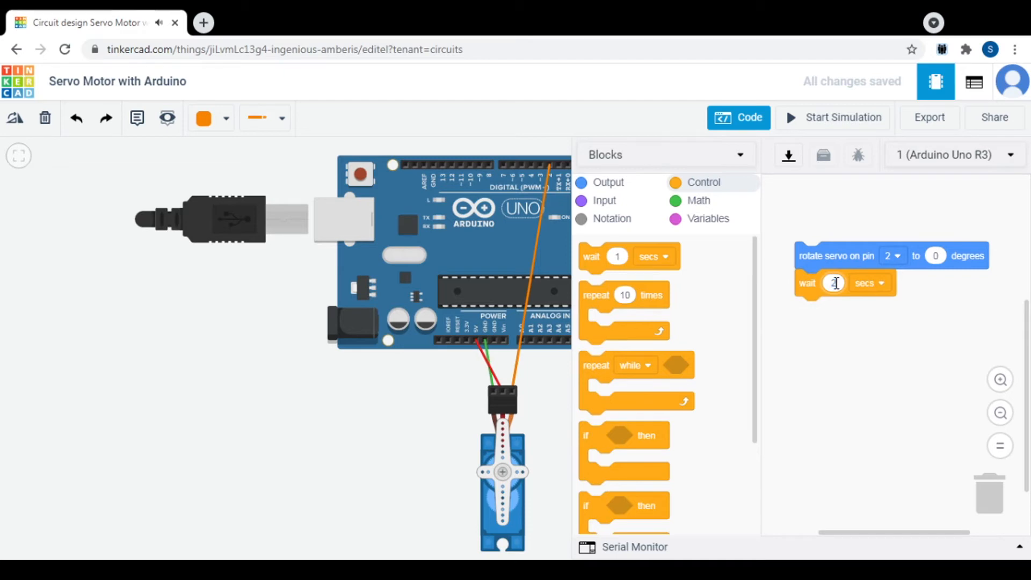
- Append a block rotating the servo on pin 2 to 45 degrees, followed by a 1-second wait
{"action": "left_click", "coordinate": [608, 184]}
{"action": "mouse_move", "coordinate": [596, 373]}
{"action": "left_mouse_down"}
{"action": "mouse_move", "coordinate": [720, 370]}
{"action": "mouse_move", "coordinate": [813, 319]}
{"action": "left_mouse_up"}
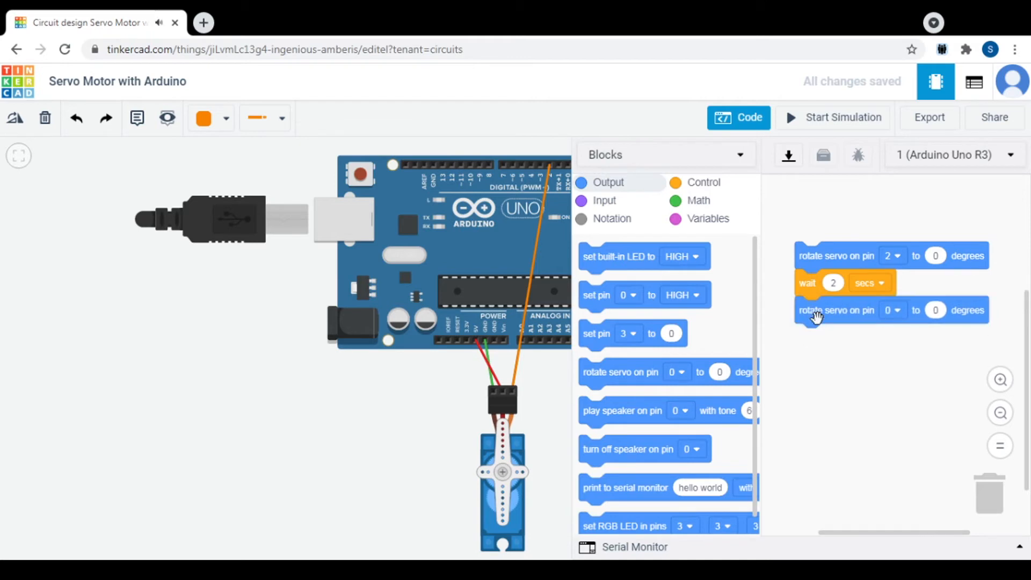
{"action": "left_click", "coordinate": [896, 314]}
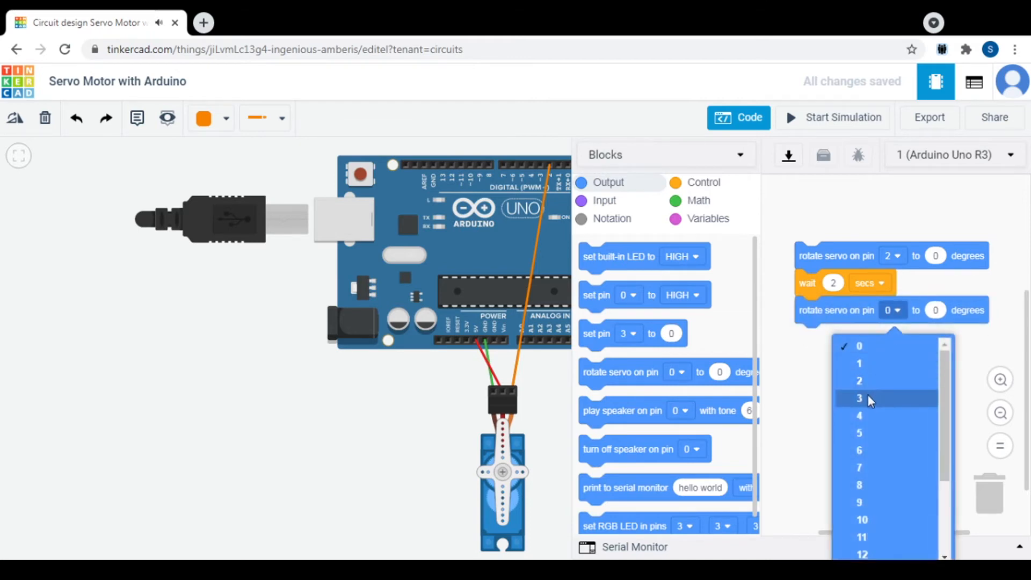
{"action": "left_click", "coordinate": [862, 382]}
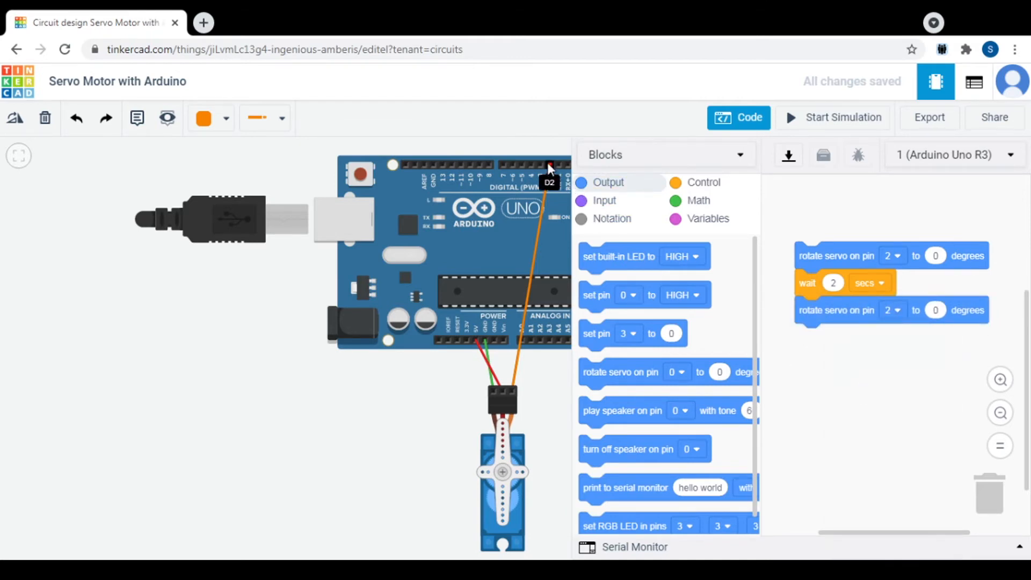
{"action": "left_click", "coordinate": [937, 310]}
{"action": "left_click", "coordinate": [859, 382]}
{"action": "left_click", "coordinate": [696, 184]}
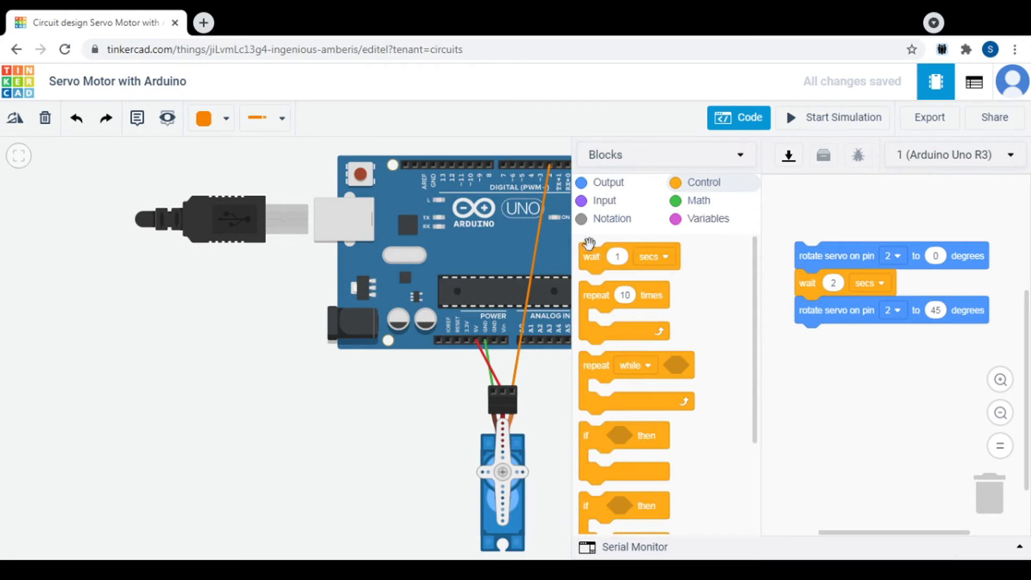
{"action": "left_click_drag", "start_coordinate": [590, 256], "coordinate": [806, 338]}
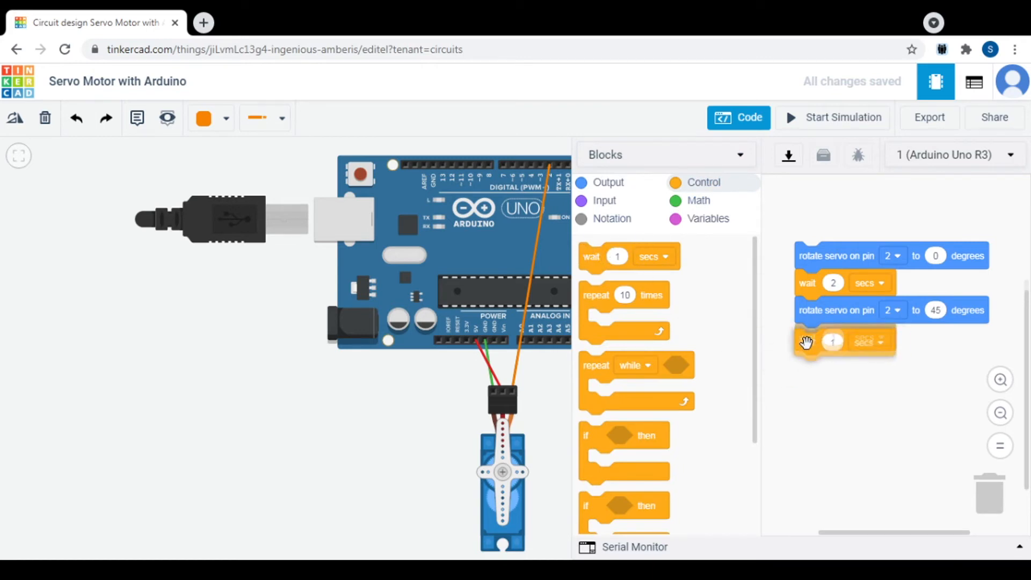
- Append a block that rotates the servo on pin 2 to 90 degrees
{"action": "left_click", "coordinate": [602, 183]}
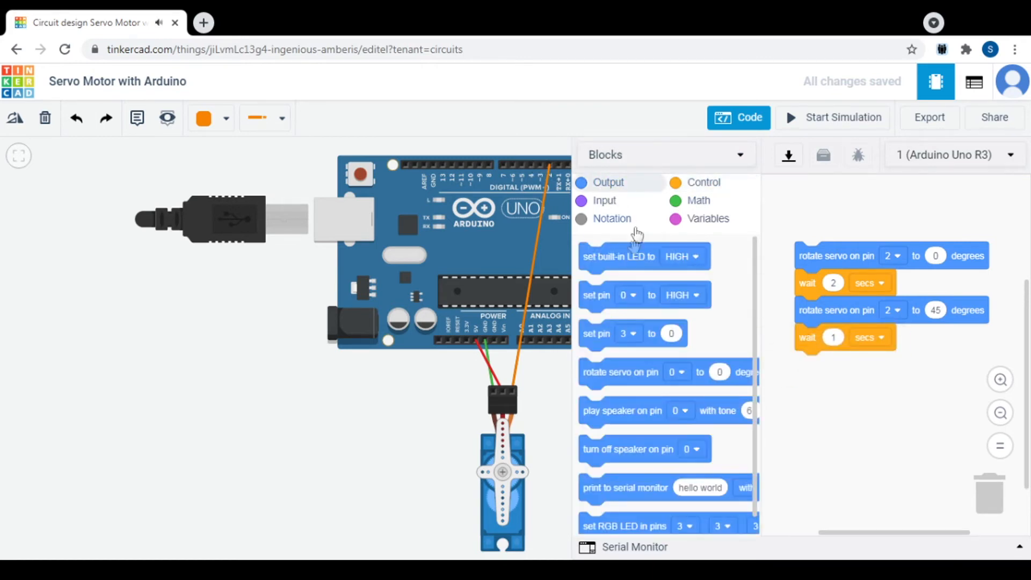
{"action": "left_click_drag", "start_coordinate": [607, 374], "coordinate": [821, 370]}
{"action": "left_click", "coordinate": [895, 366]}
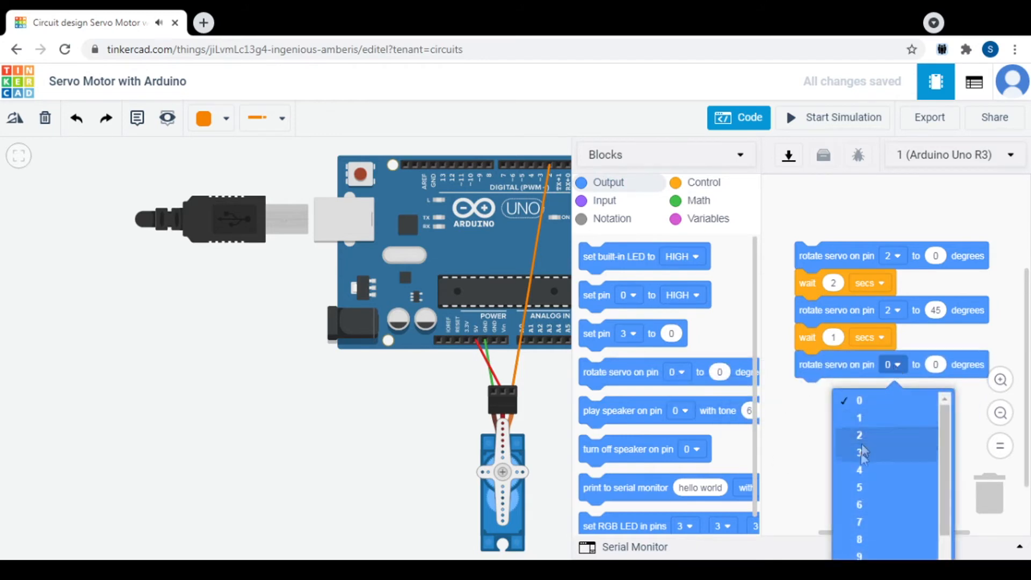
{"action": "left_click", "coordinate": [858, 440]}
{"action": "left_click", "coordinate": [936, 365]}
{"action": "type", "text": "90"}
{"action": "left_click", "coordinate": [830, 437]}
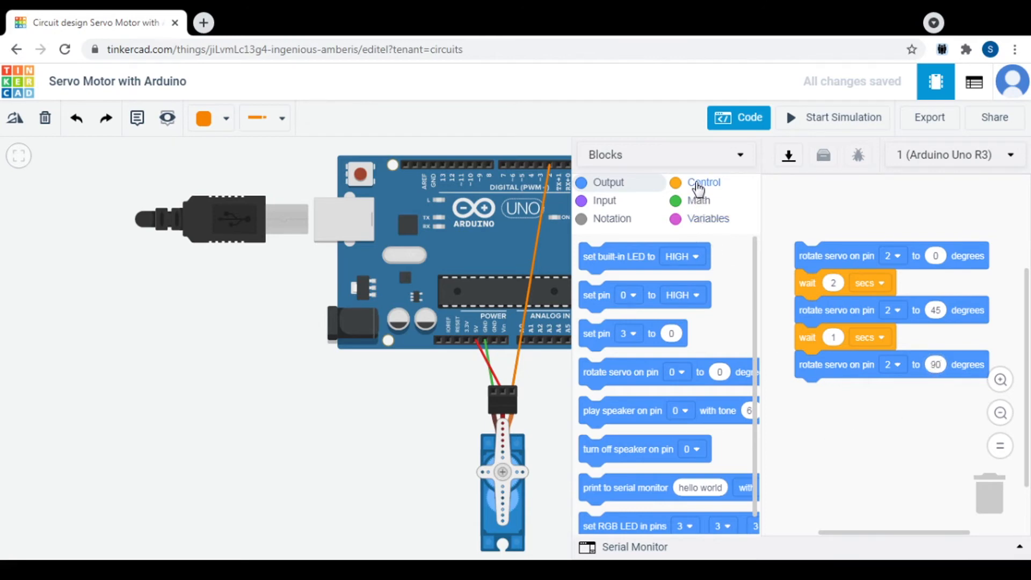
- Set the wait before the 90-degree rotation to 2 seconds and add another 2-second wait after that rotation
{"action": "left_click", "coordinate": [835, 339]}
{"action": "left_click", "coordinate": [701, 184]}
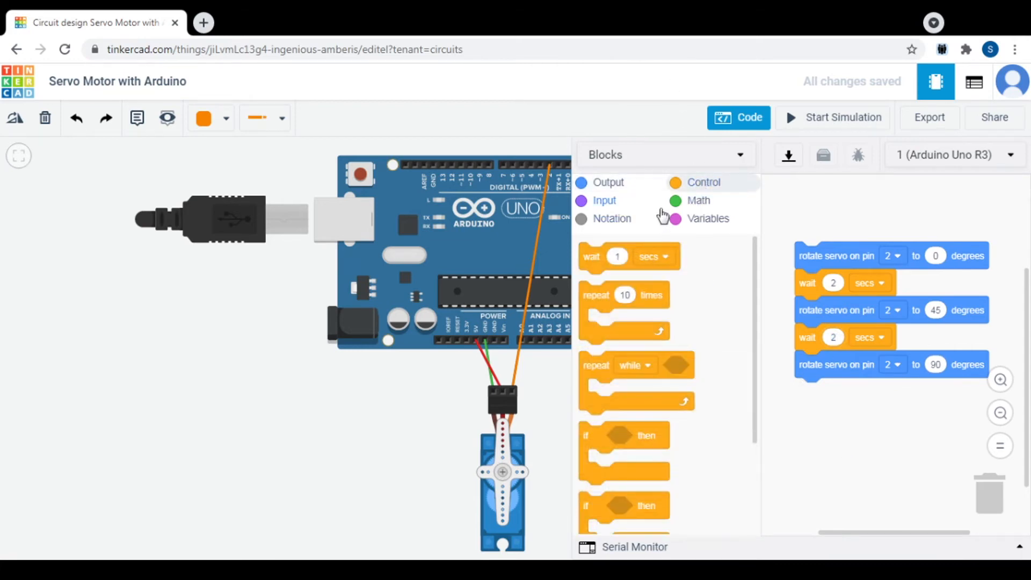
{"action": "left_click_drag", "start_coordinate": [594, 263], "coordinate": [816, 417]}
{"action": "left_click", "coordinate": [833, 391]}
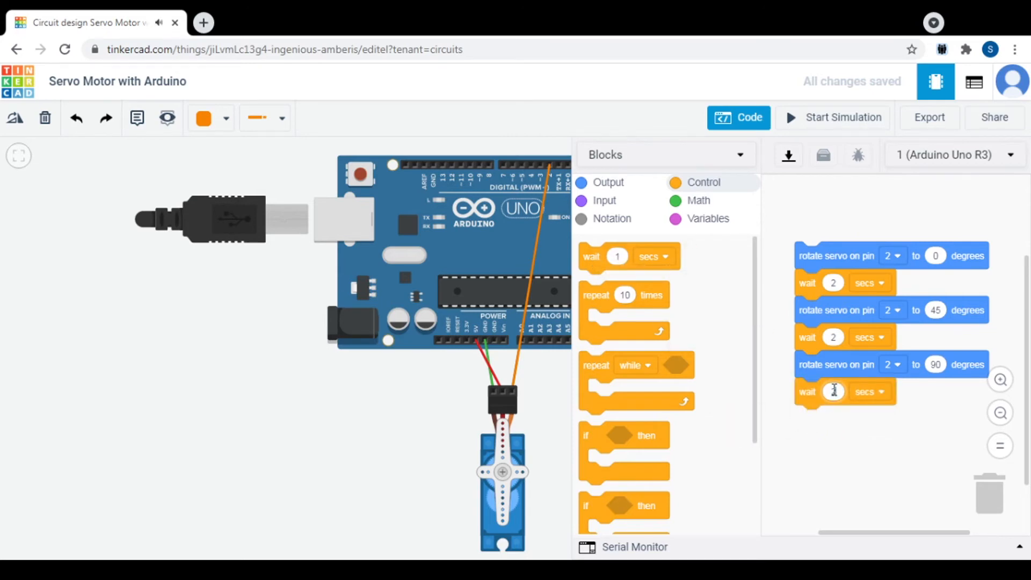
{"action": "type", "text": "2"}
{"action": "left_click", "coordinate": [830, 464]}
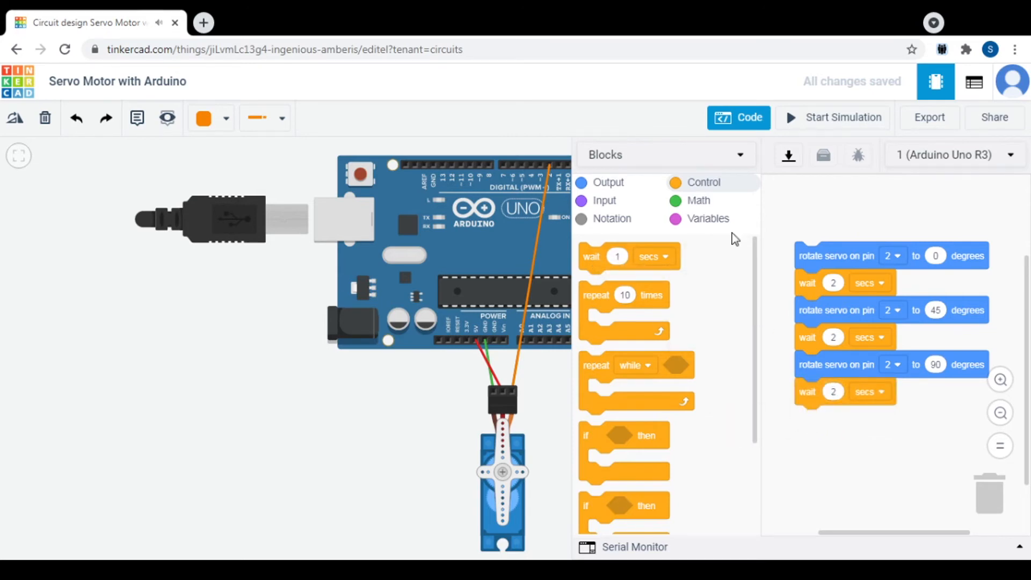
- Append a block that rotates the servo on pin 2 to 135 degrees
{"action": "left_click", "coordinate": [606, 186]}
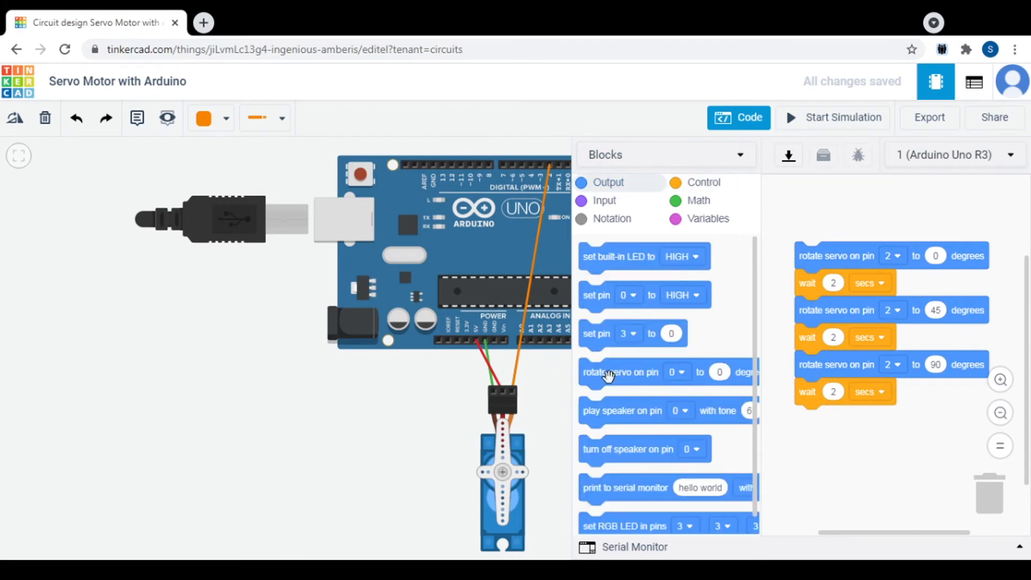
{"action": "left_click_drag", "start_coordinate": [607, 374], "coordinate": [824, 428]}
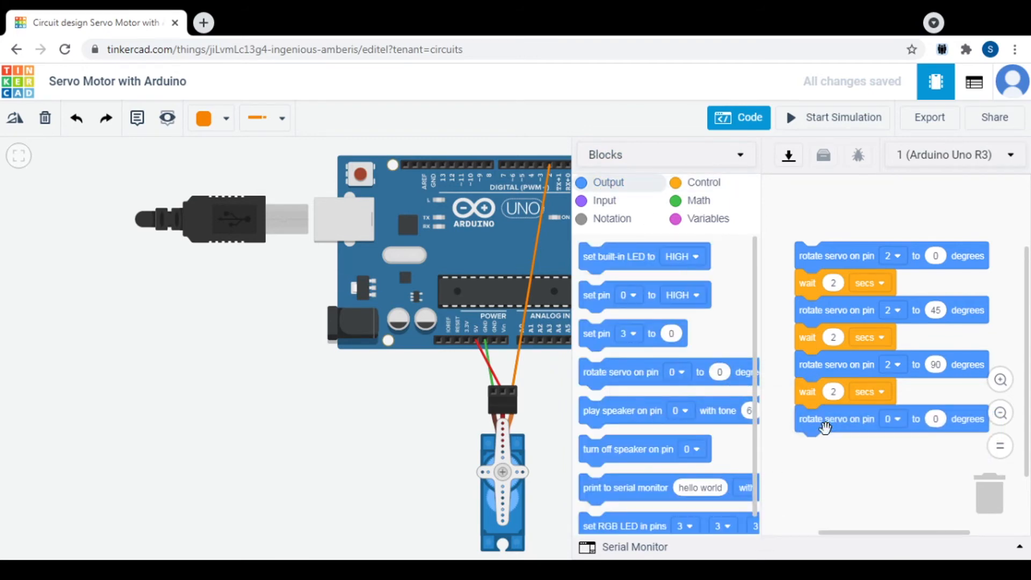
{"action": "left_click", "coordinate": [893, 420]}
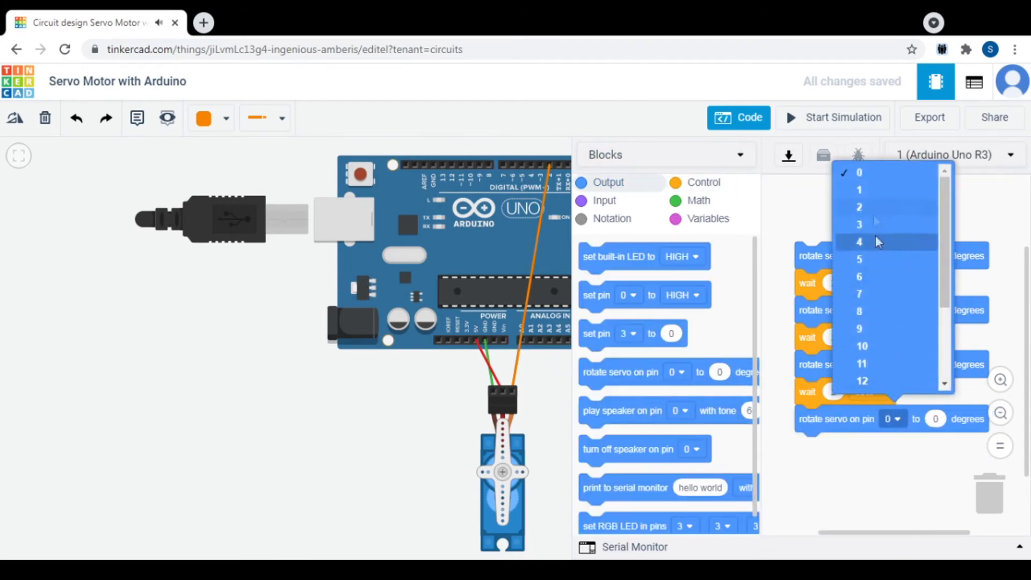
{"action": "left_click", "coordinate": [872, 203]}
{"action": "left_click", "coordinate": [935, 419]}
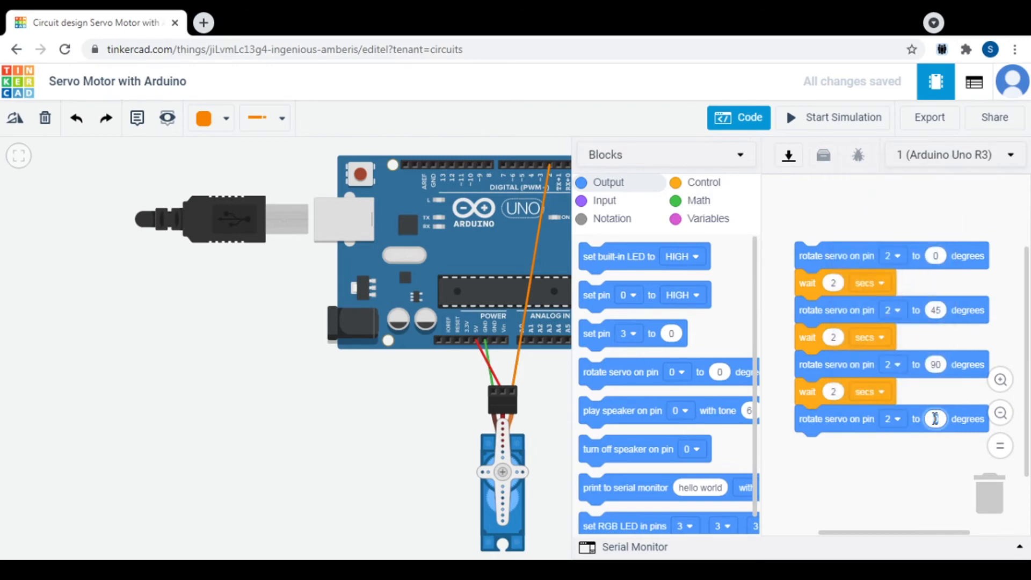
{"action": "type", "text": "135"}
- Add a 2-second wait after the 135-degree rotation
{"action": "left_click", "coordinate": [694, 184]}
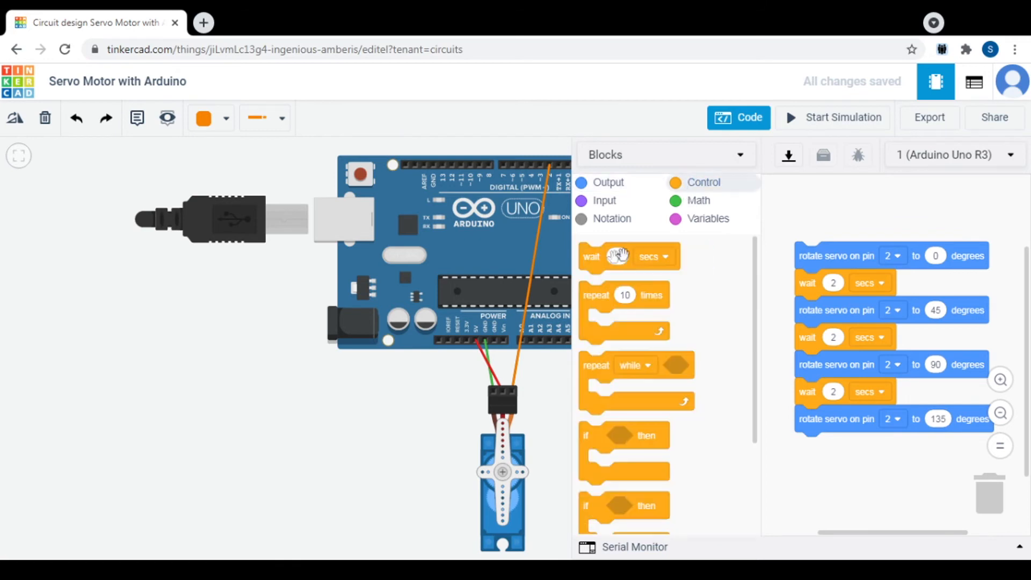
{"action": "left_click_drag", "start_coordinate": [592, 257], "coordinate": [809, 459]}
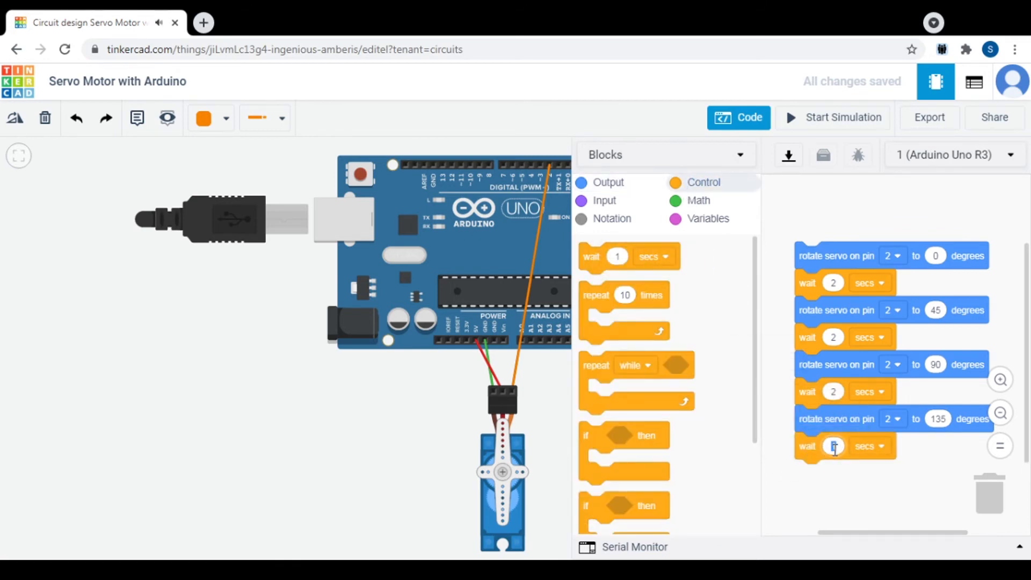
{"action": "left_click", "coordinate": [775, 391]}
- Append a block that rotates the servo on pin 2 to 180 degrees
{"action": "left_click", "coordinate": [604, 185]}
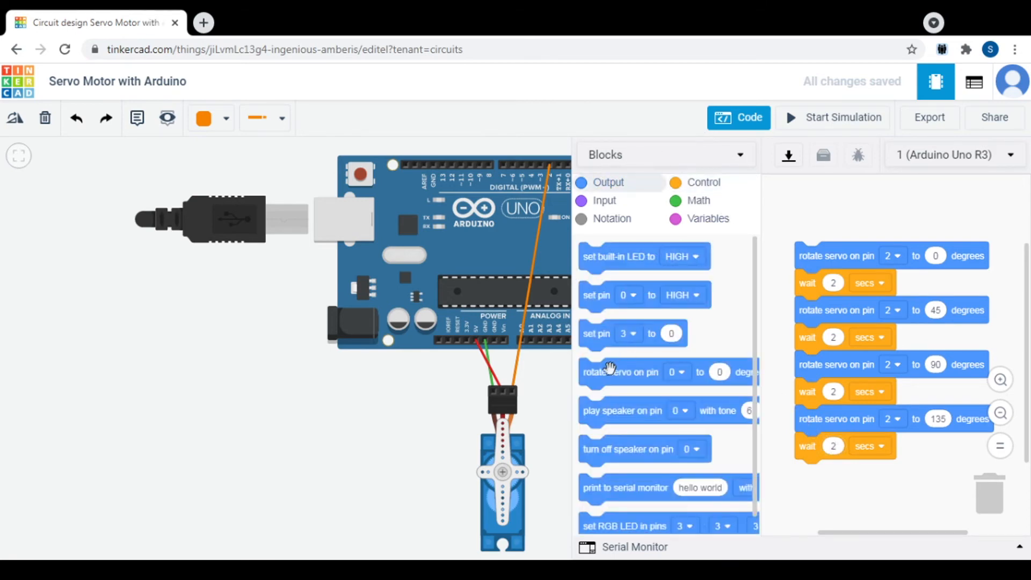
{"action": "left_click_drag", "start_coordinate": [610, 369], "coordinate": [814, 485]}
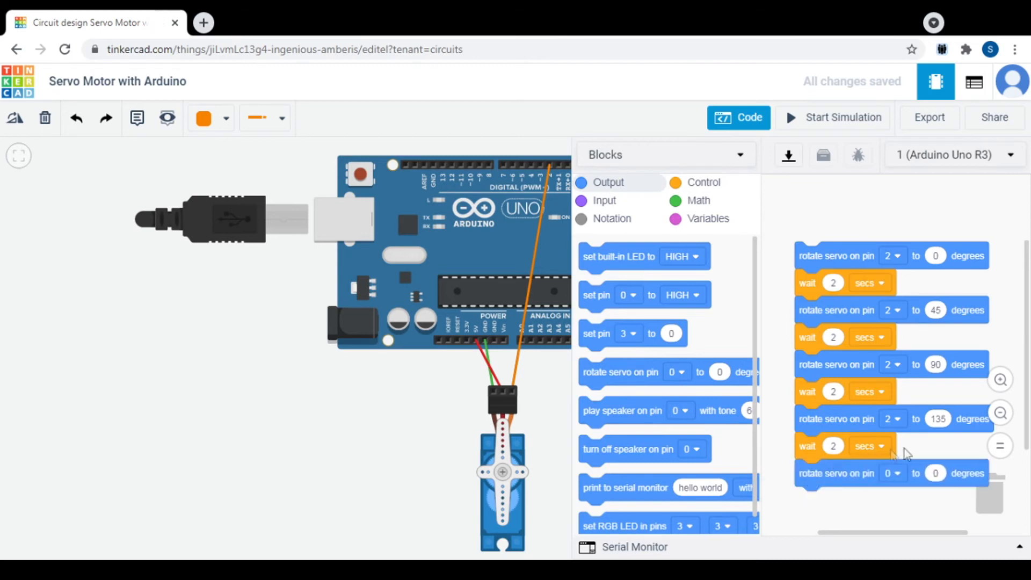
{"action": "left_click", "coordinate": [895, 474]}
{"action": "left_click", "coordinate": [855, 263]}
{"action": "left_click", "coordinate": [936, 474]}
{"action": "type", "text": "180"}
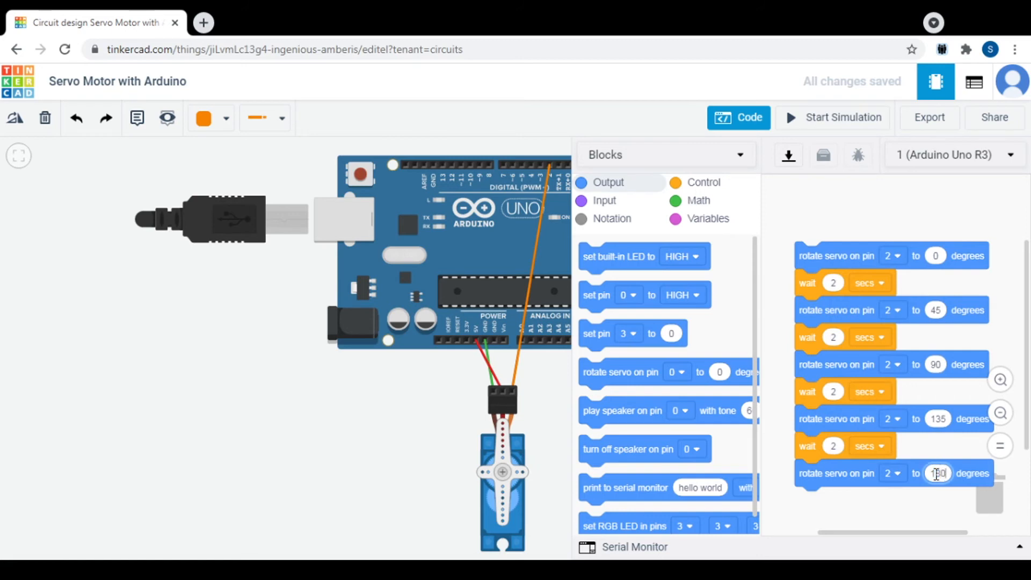
- Finish the block sequence with a 2-second wait after the 180-degree rotation
{"action": "left_click", "coordinate": [697, 181]}
{"action": "left_click_drag", "start_coordinate": [585, 256], "coordinate": [800, 512]}
{"action": "left_click", "coordinate": [833, 500]}
{"action": "left_click", "coordinate": [781, 429]}
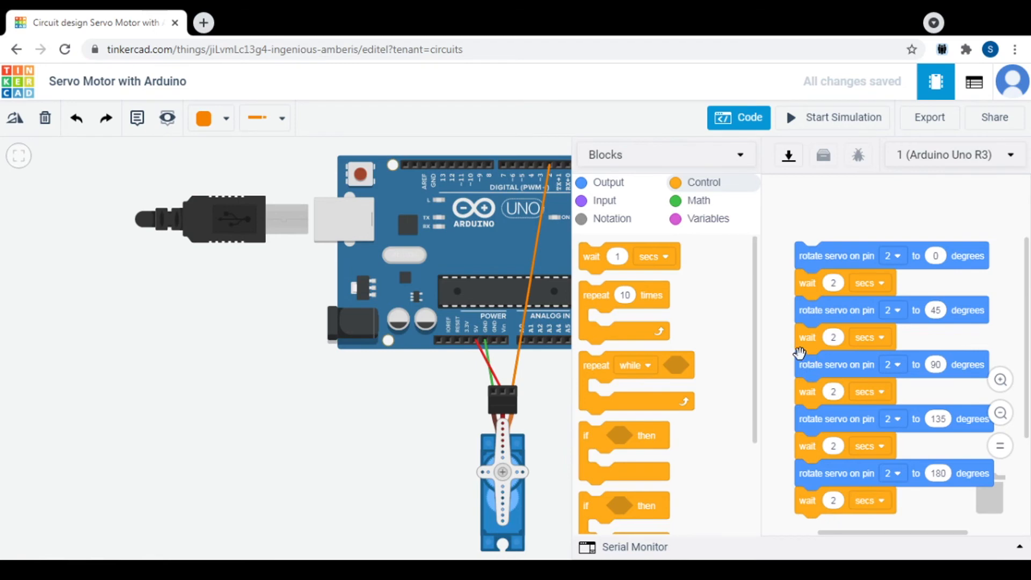
- Hide the code editor and run the simulation to watch the servo's rotation sequence, stopping it when done
{"action": "scroll", "coordinate": [799, 352], "scroll_direction": "down", "scroll_amount": 2}
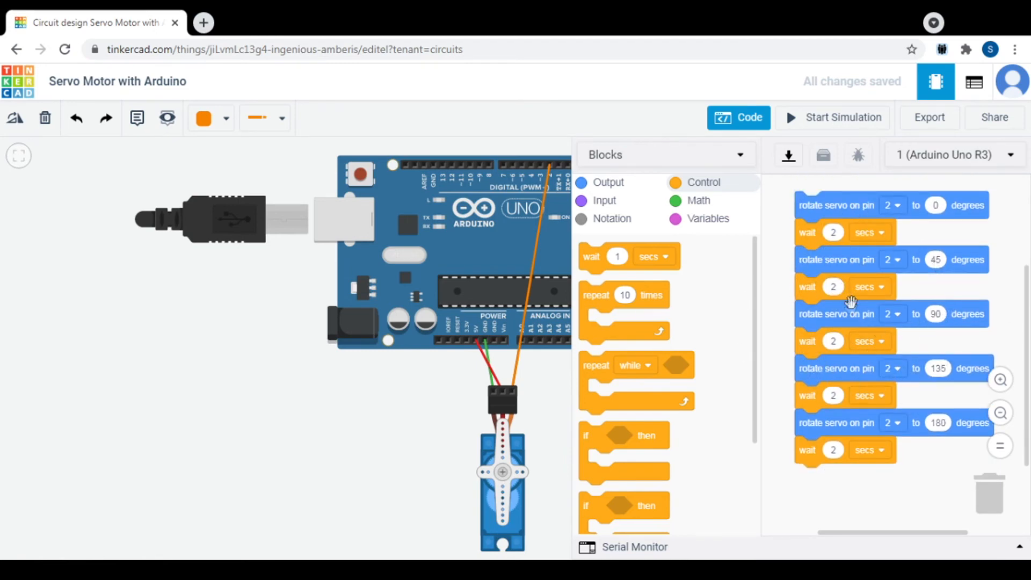
{"action": "scroll", "coordinate": [851, 302], "scroll_direction": "up", "scroll_amount": 2}
{"action": "scroll", "coordinate": [850, 313], "scroll_direction": "down", "scroll_amount": 1}
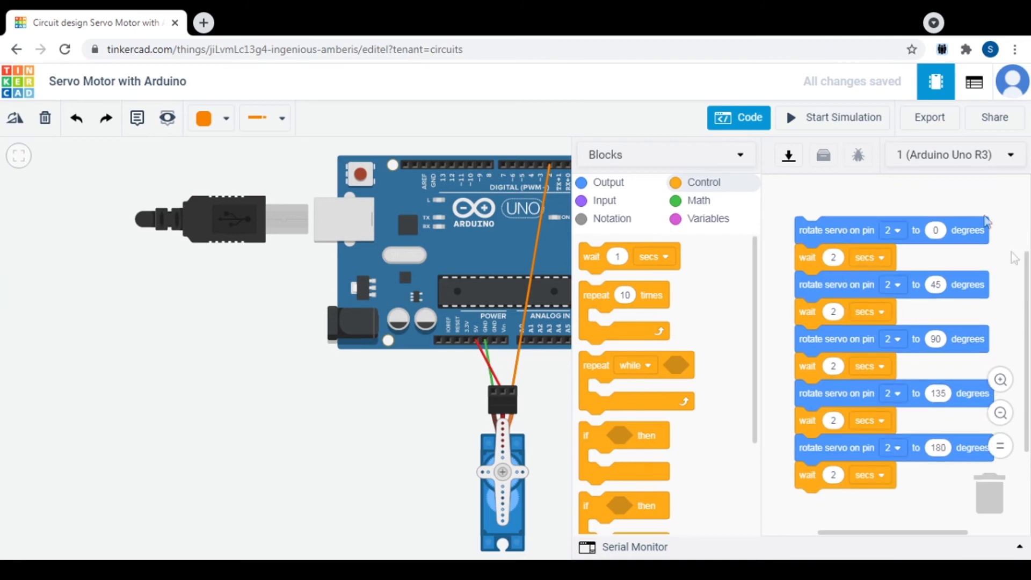
{"action": "left_click", "coordinate": [737, 119]}
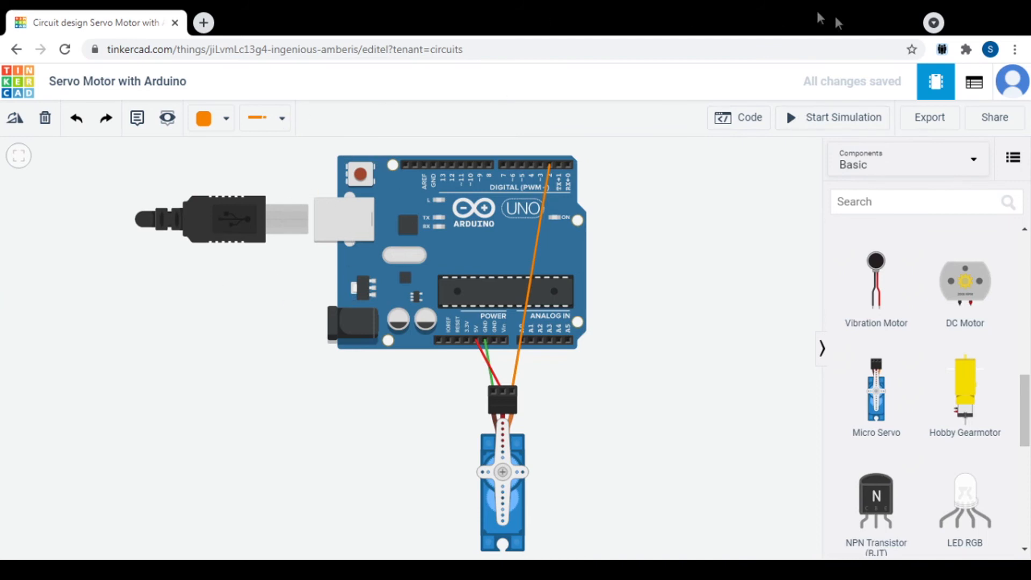
{"action": "left_click", "coordinate": [812, 126]}
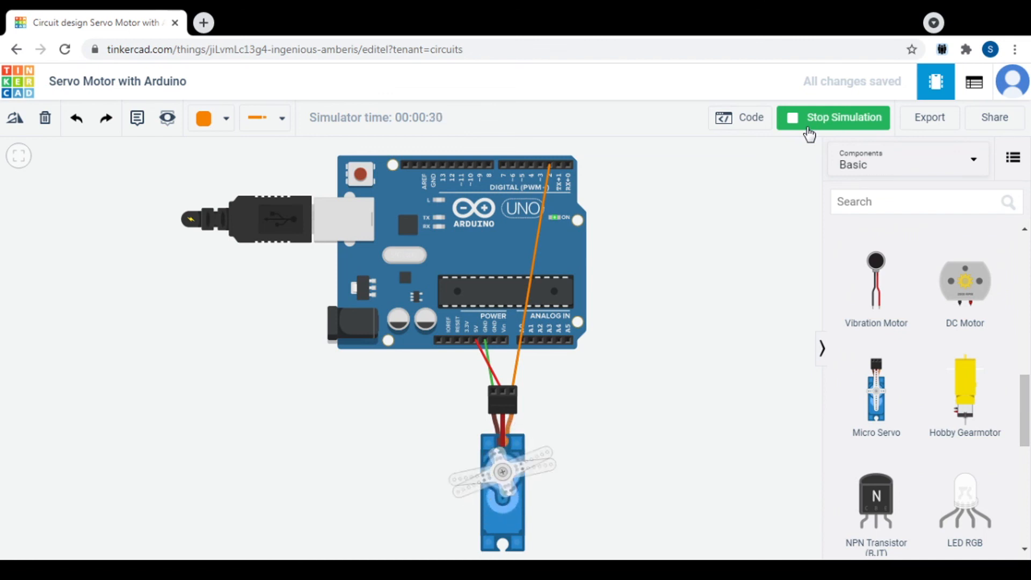
{"action": "left_click", "coordinate": [807, 128]}
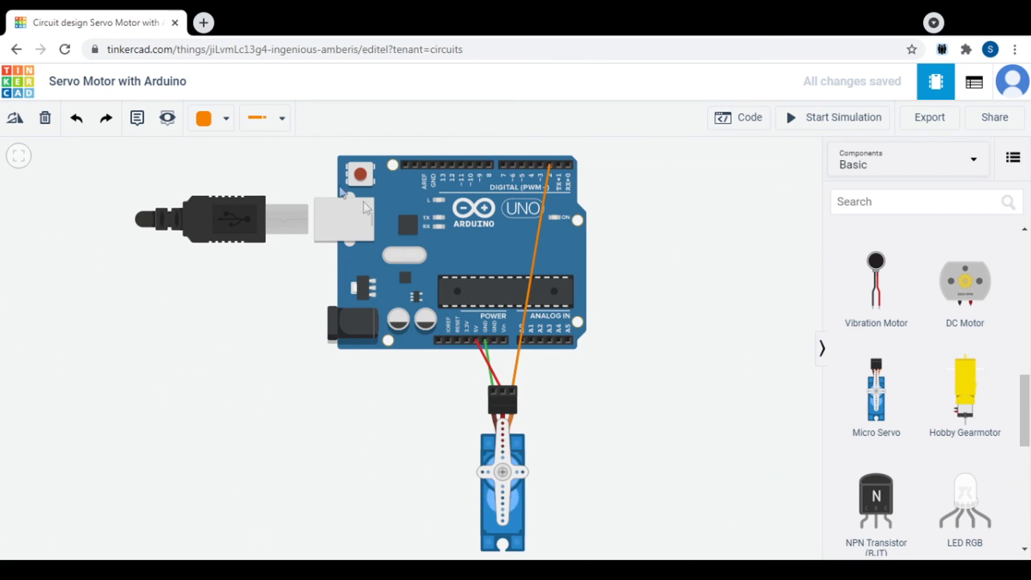